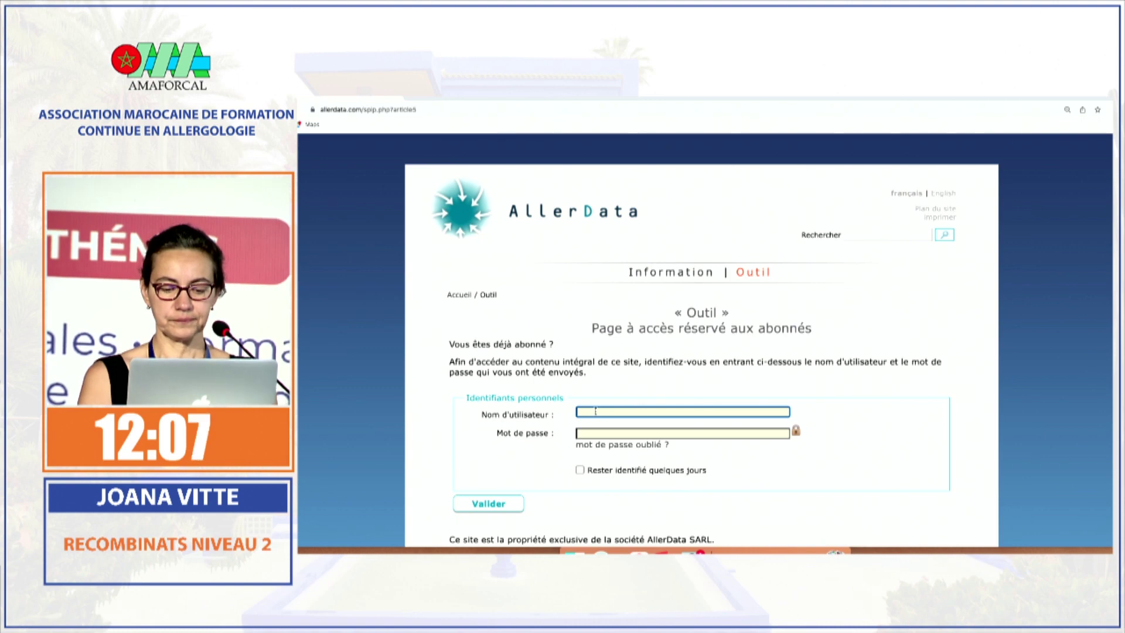
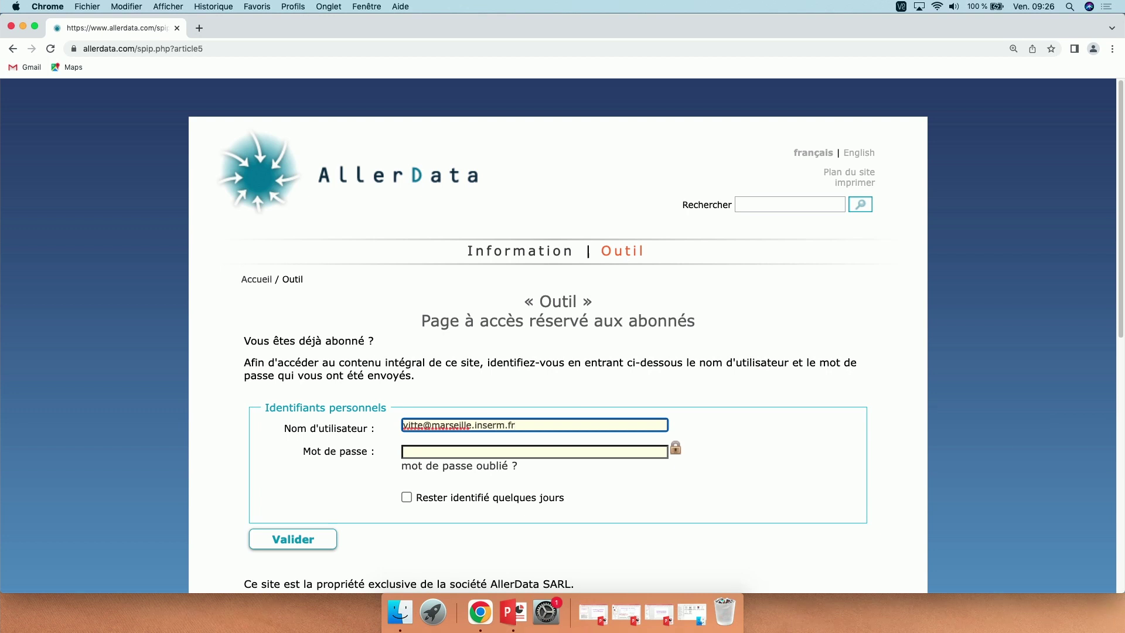
# Step: Enter the subscriber's e-mail username and password, tick 'Rester identifié quelques jours', and submit
pyautogui.click(421, 449)
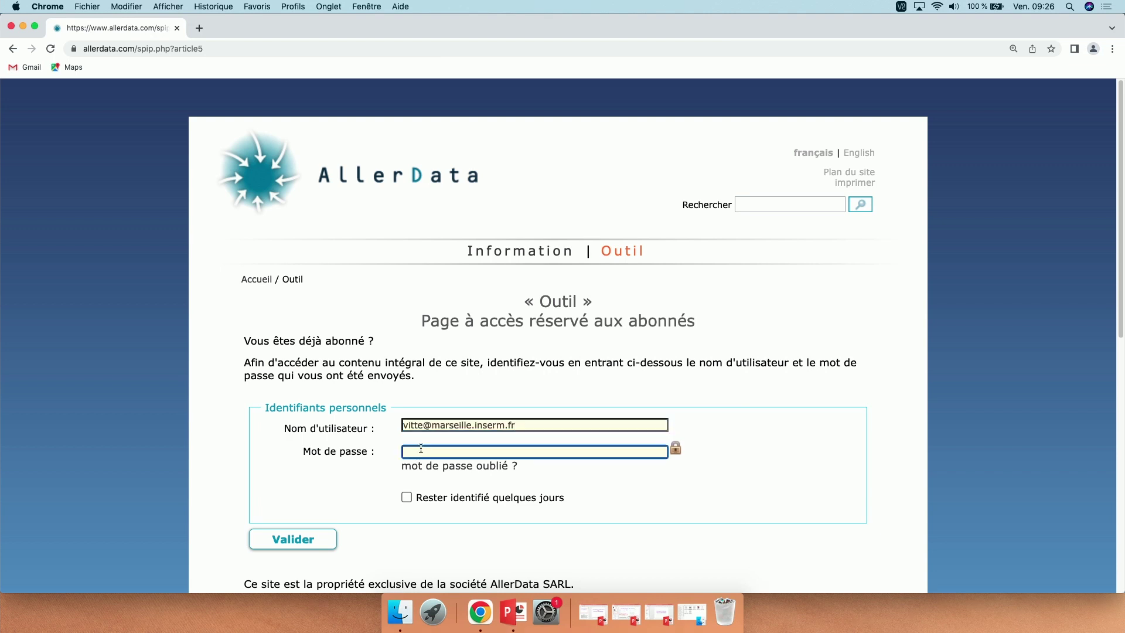
pyautogui.write('•••••••••')
pyautogui.click(407, 497)
pyautogui.click(310, 540)
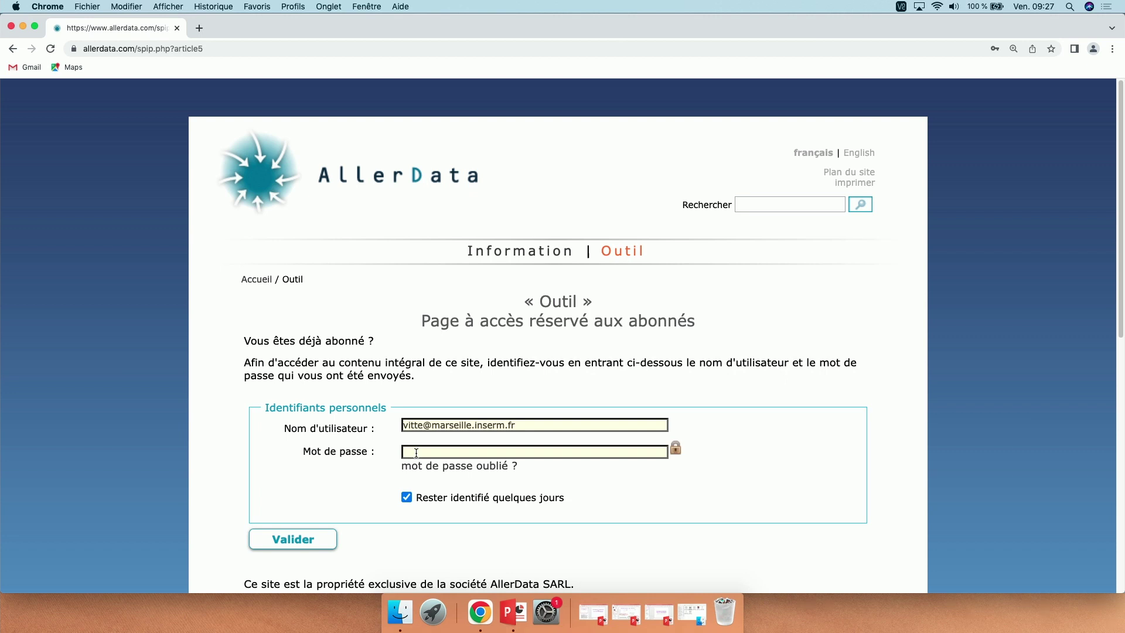
# Step: Retype the account password and submit the login form again
pyautogui.click(416, 453)
pyautogui.write('•••••••••')
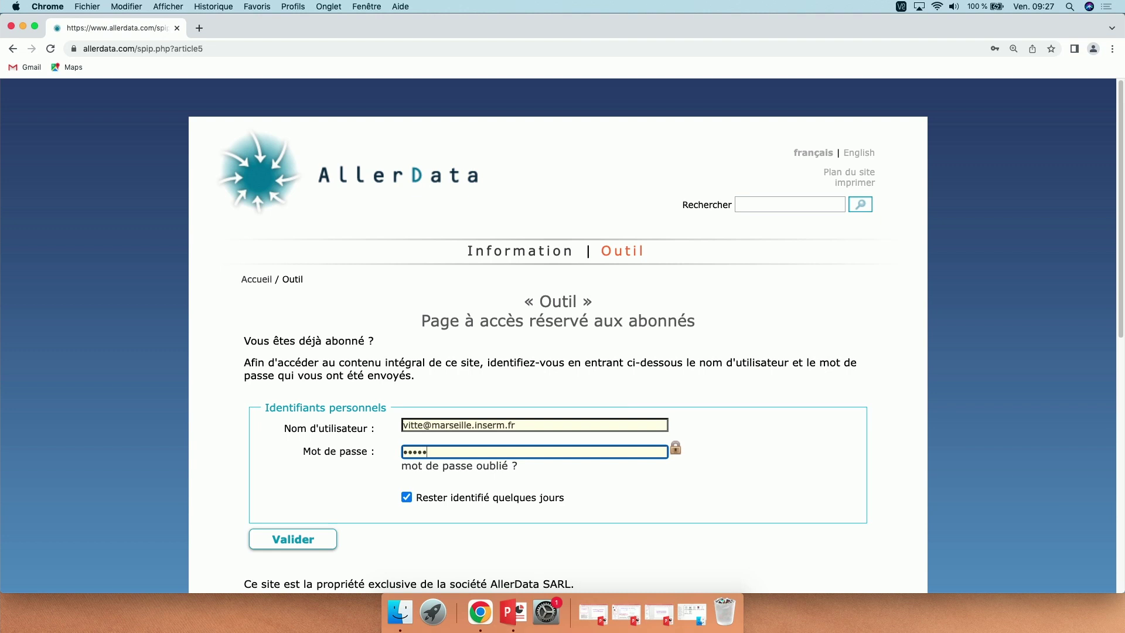
pyautogui.press('Return')
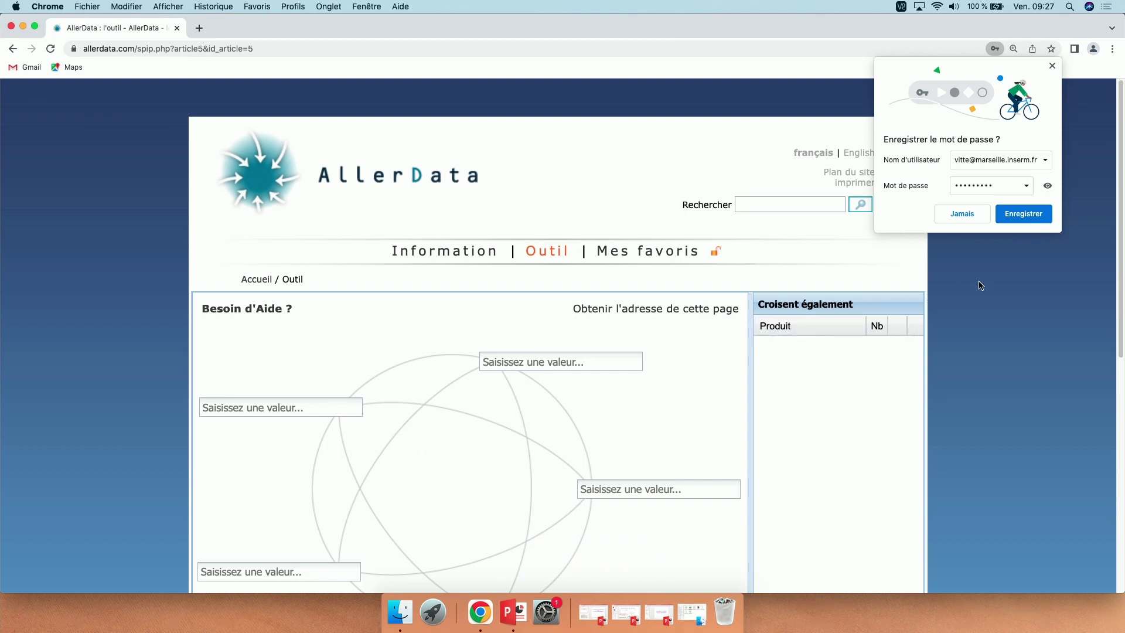
# Step: Save the login password in Chrome and type 'prune' into the first product value box
pyautogui.click(1034, 216)
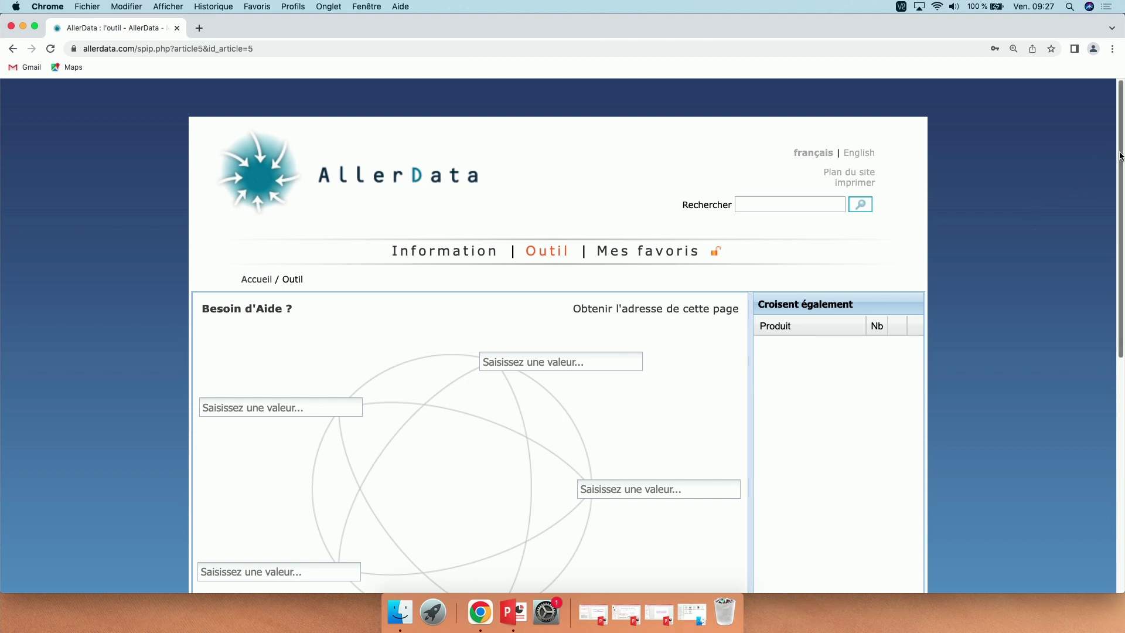
pyautogui.moveTo(1120, 156); pyautogui.dragTo(1123, 237)
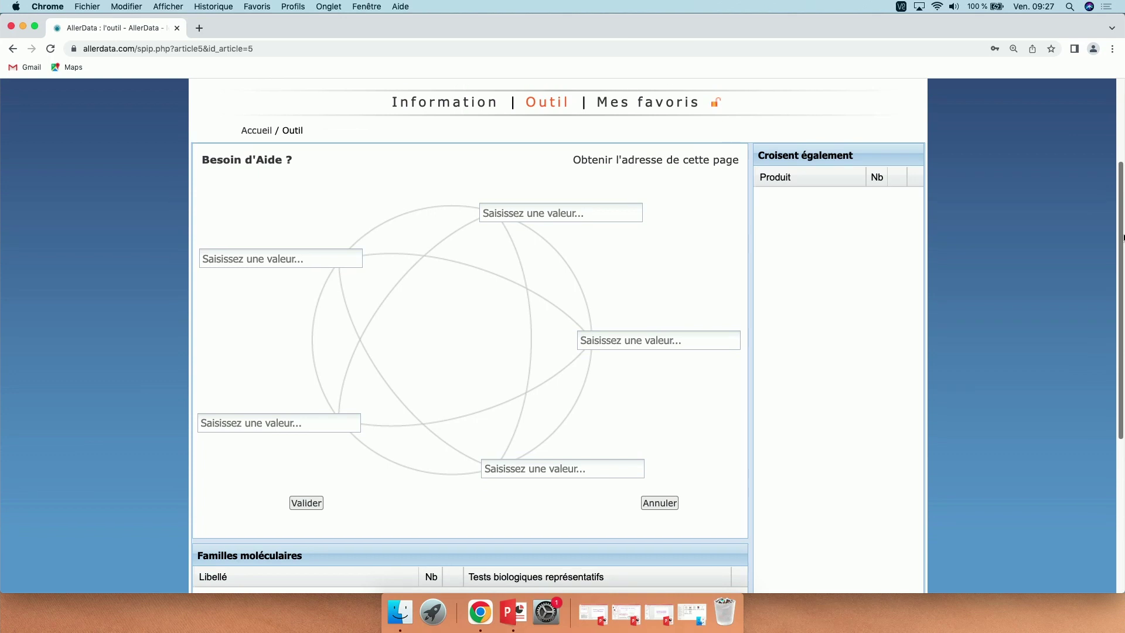
pyautogui.scroll(-1, 1123, 237)
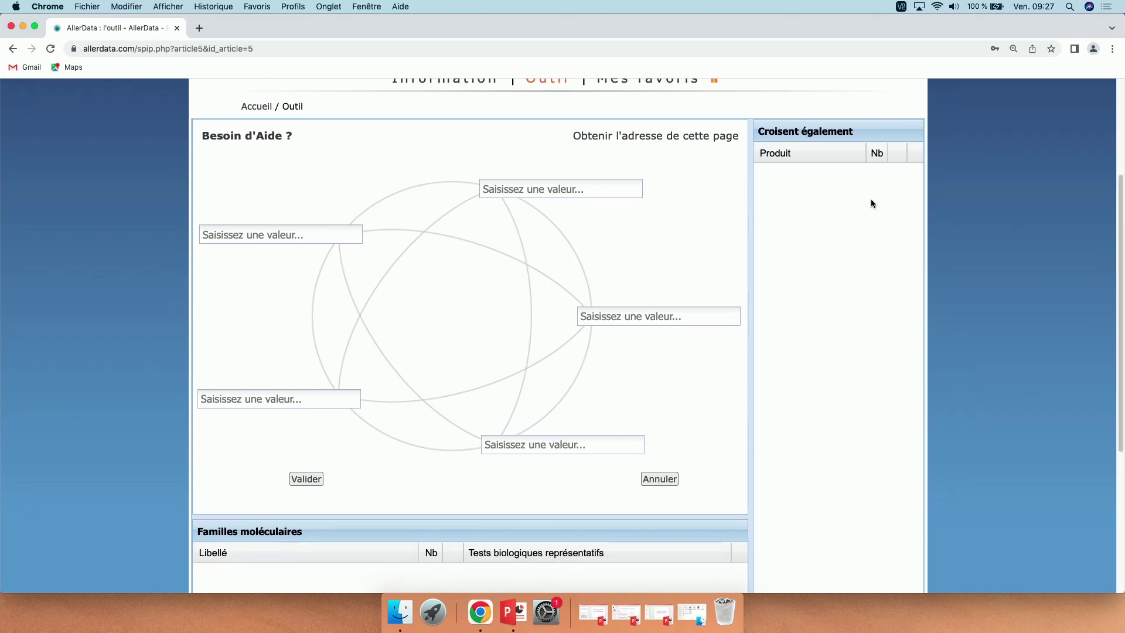
pyautogui.click(536, 179)
pyautogui.write('prune')
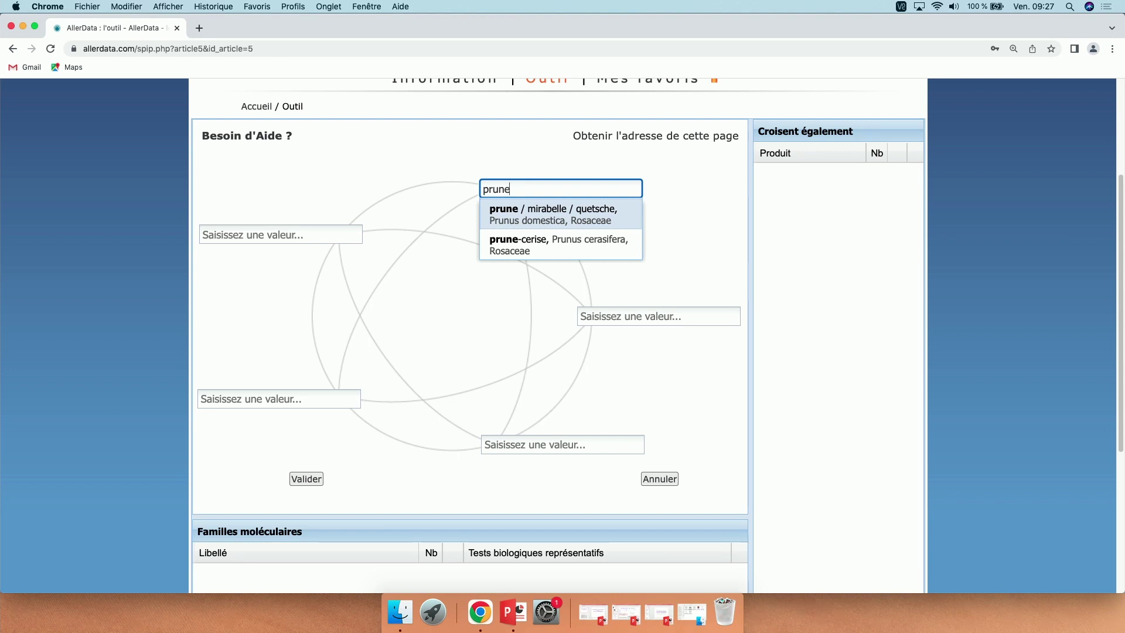
# Step: Select 'prune / mirabelle / quetsche' and review its LTP, PR-10 and profilin families and cross-reactions
pyautogui.click(532, 215)
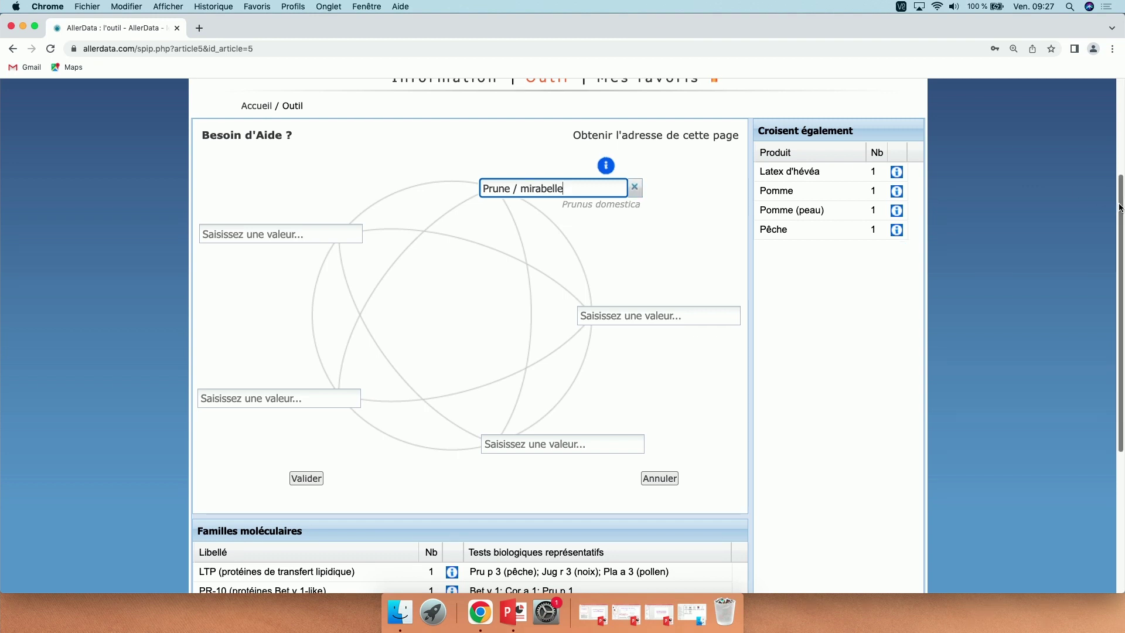
pyautogui.scroll(-1, 1122, 213)
pyautogui.scroll(-1, 1122, 213)
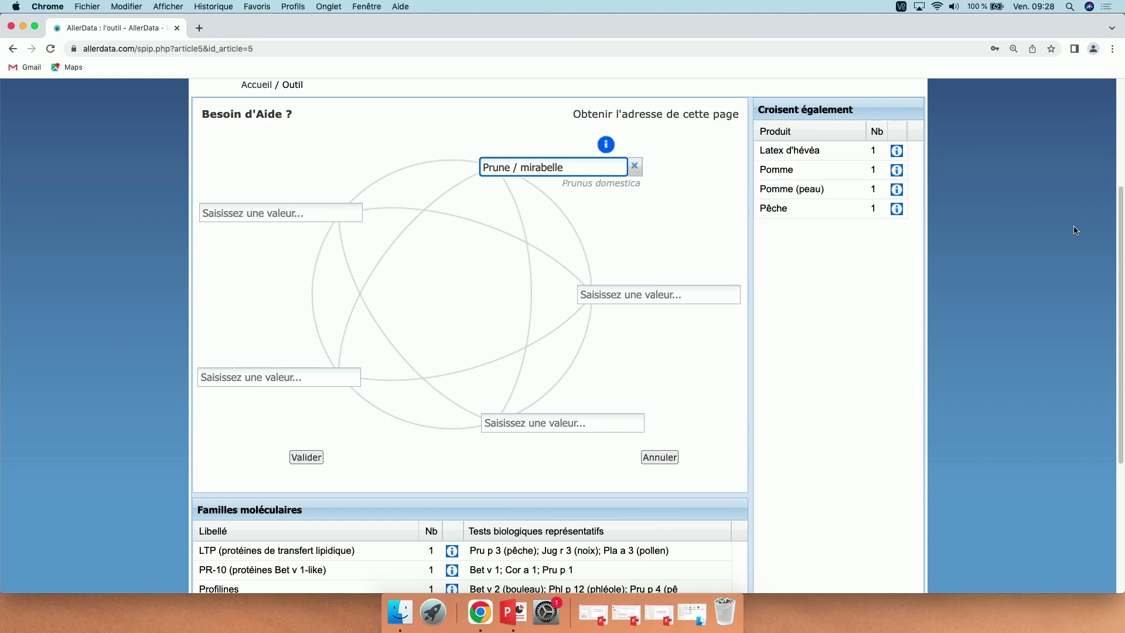
pyautogui.moveTo(1120, 237); pyautogui.dragTo(1122, 308)
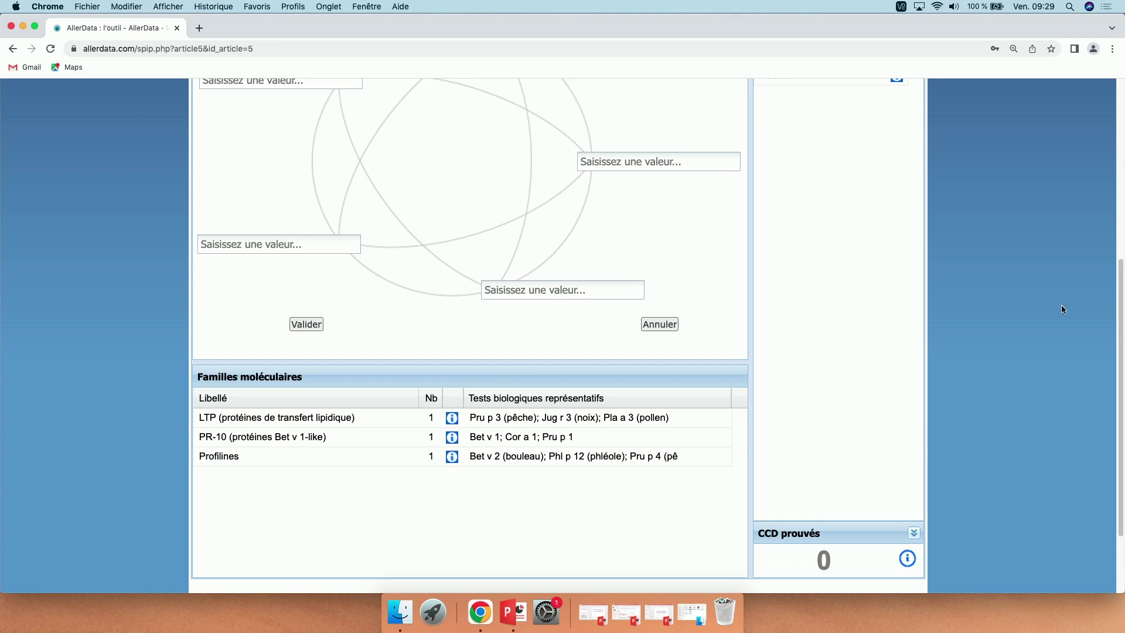
pyautogui.moveTo(1121, 309); pyautogui.dragTo(1120, 256)
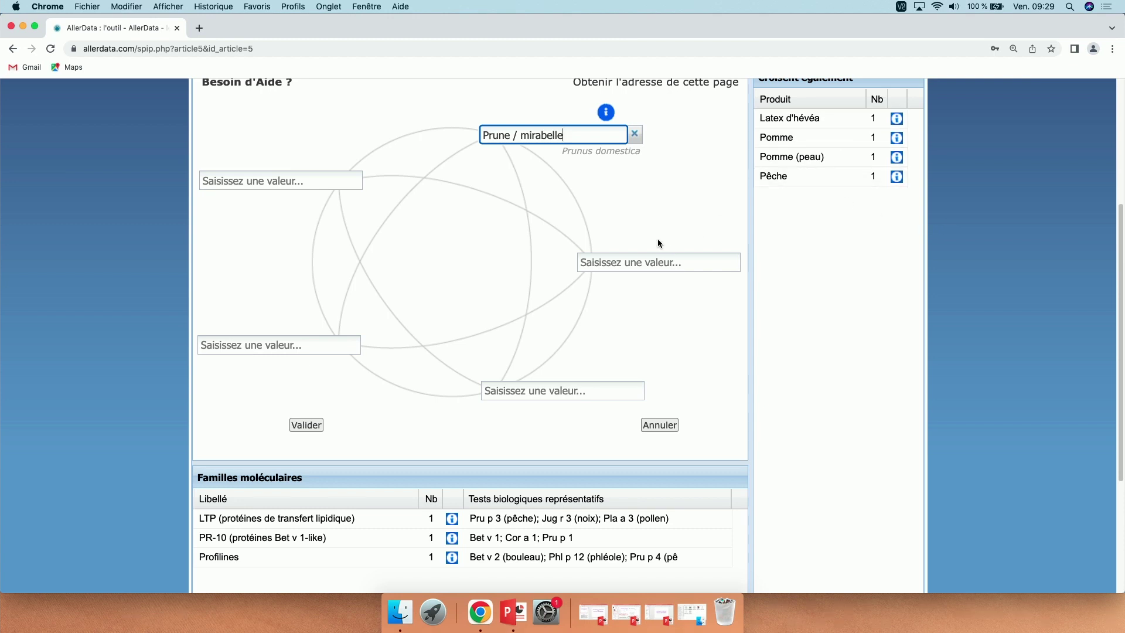
# Step: Search 'cyno' in the second value box and select Cynorrhodon (Rosa canina)
pyautogui.click(609, 259)
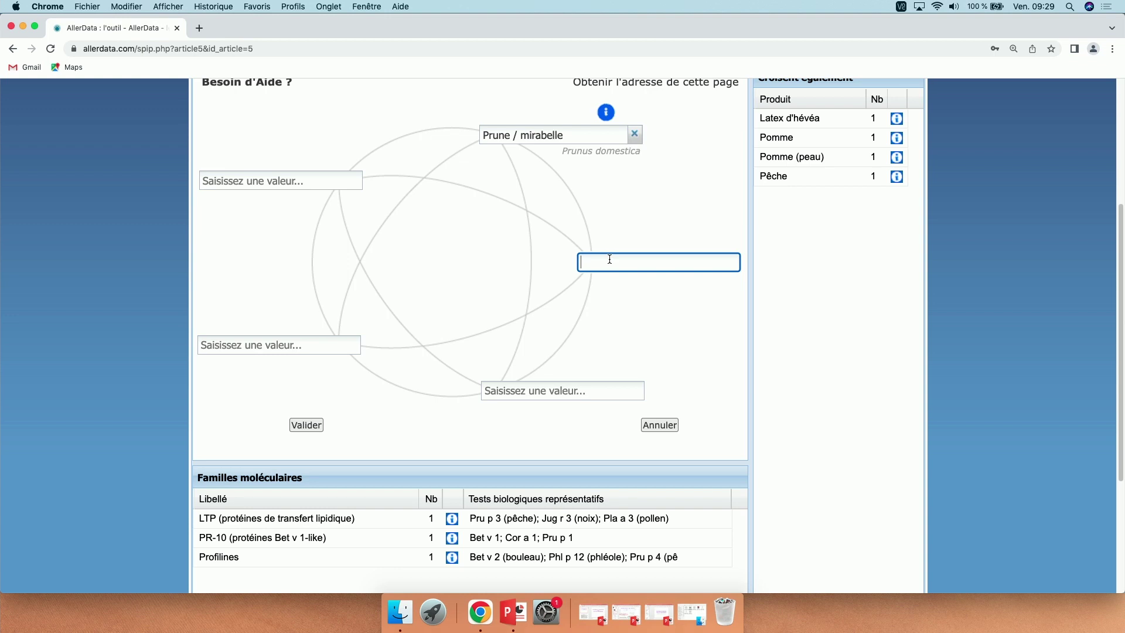
pyautogui.write('eglan')
pyautogui.press('BackSpace')
pyautogui.press('BackSpace')
pyautogui.press('BackSpace')
pyautogui.press('BackSpace')
pyautogui.press('BackSpace')
pyautogui.write('églanti')
pyautogui.press('BackSpace')
pyautogui.press('BackSpace')
pyautogui.press('BackSpace')
pyautogui.press('BackSpace')
pyautogui.press('BackSpace')
pyautogui.press('BackSpace')
pyautogui.press('BackSpace')
pyautogui.write('cyno')
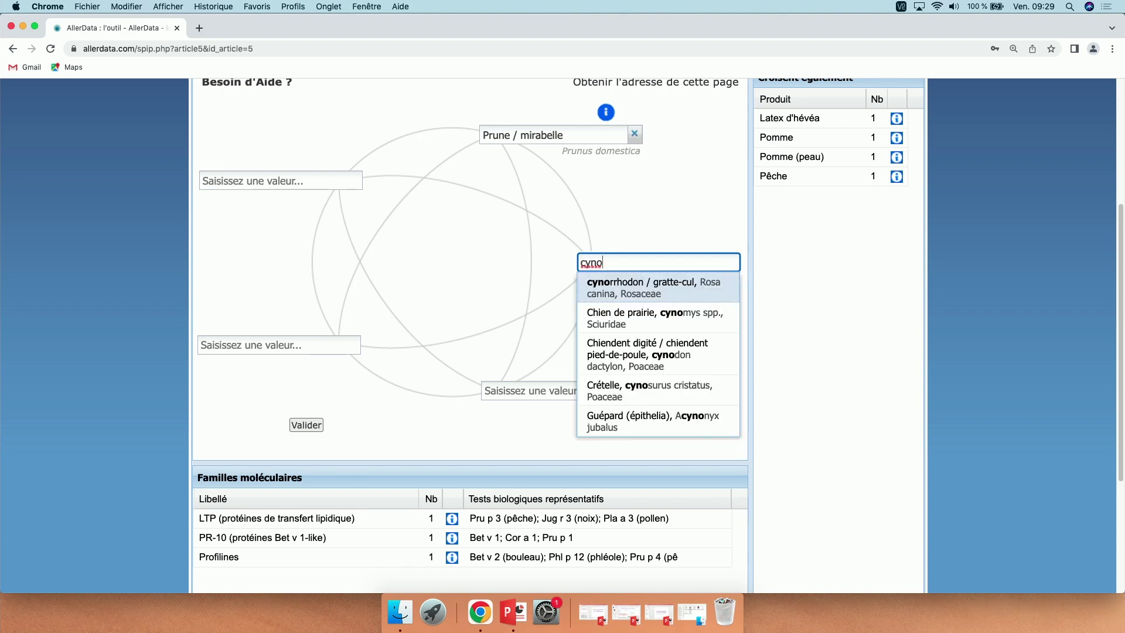
pyautogui.click(621, 287)
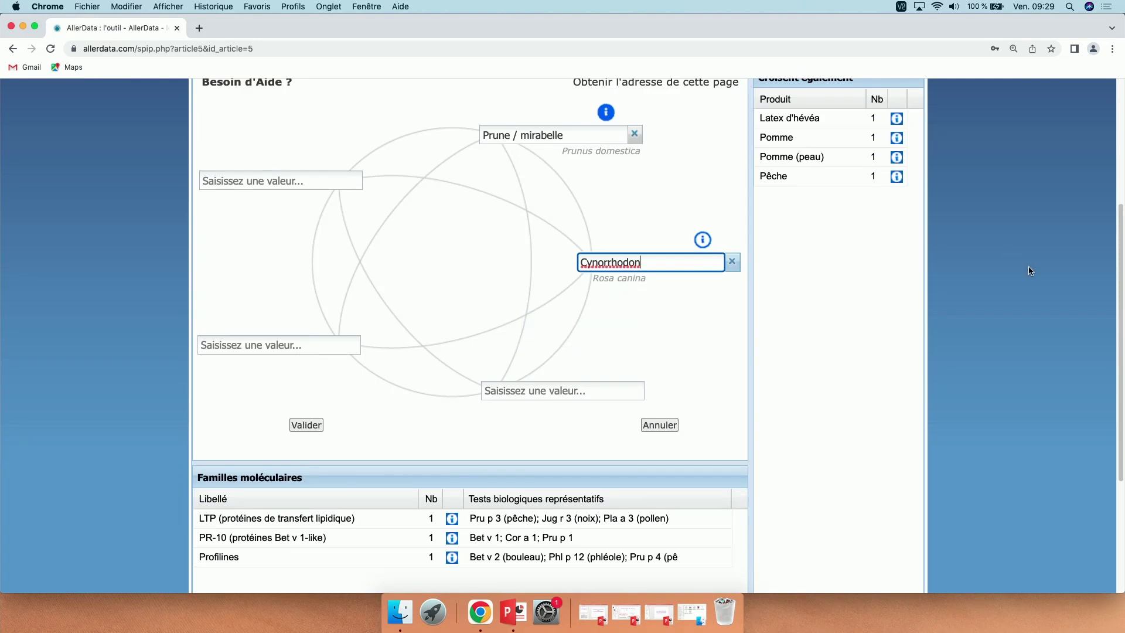
pyautogui.moveTo(1122, 303); pyautogui.dragTo(1123, 299)
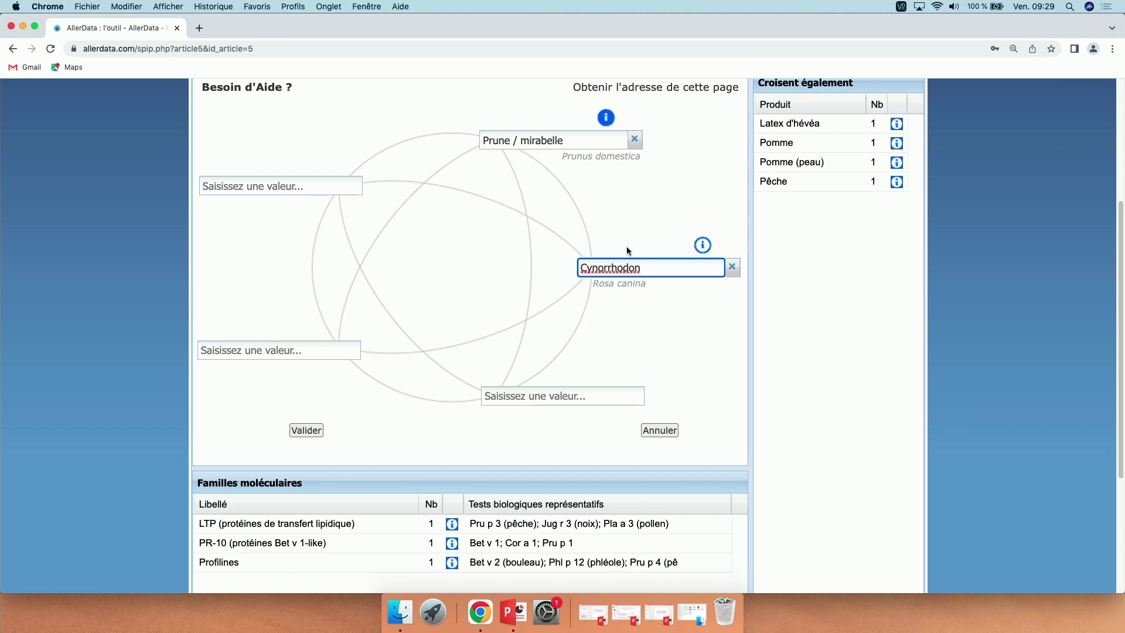
pyautogui.click(703, 246)
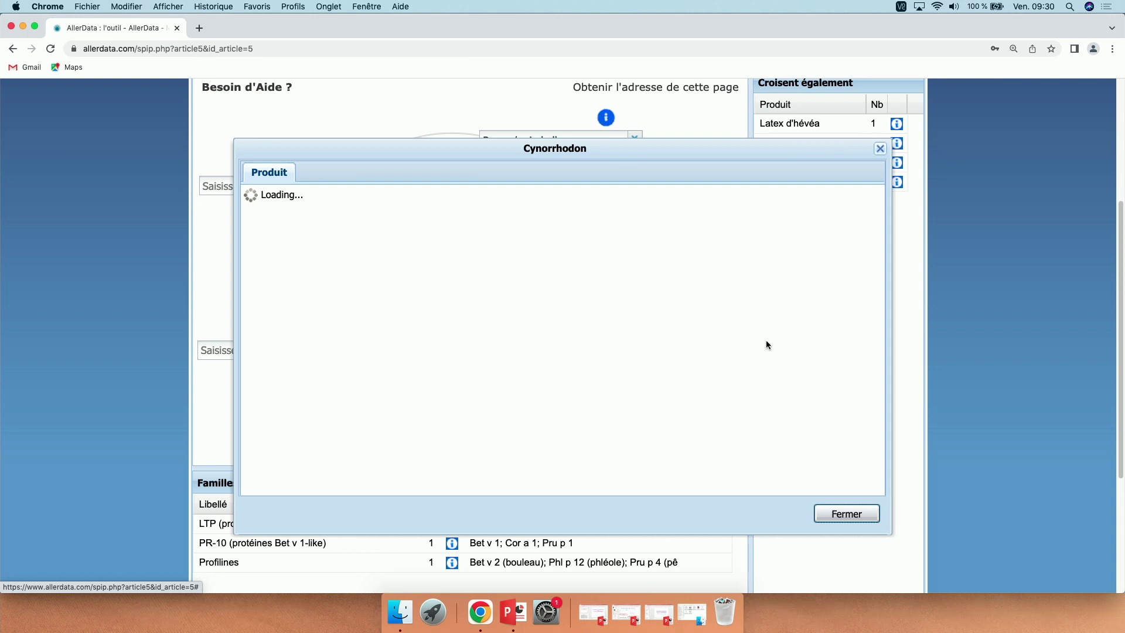
pyautogui.click(848, 515)
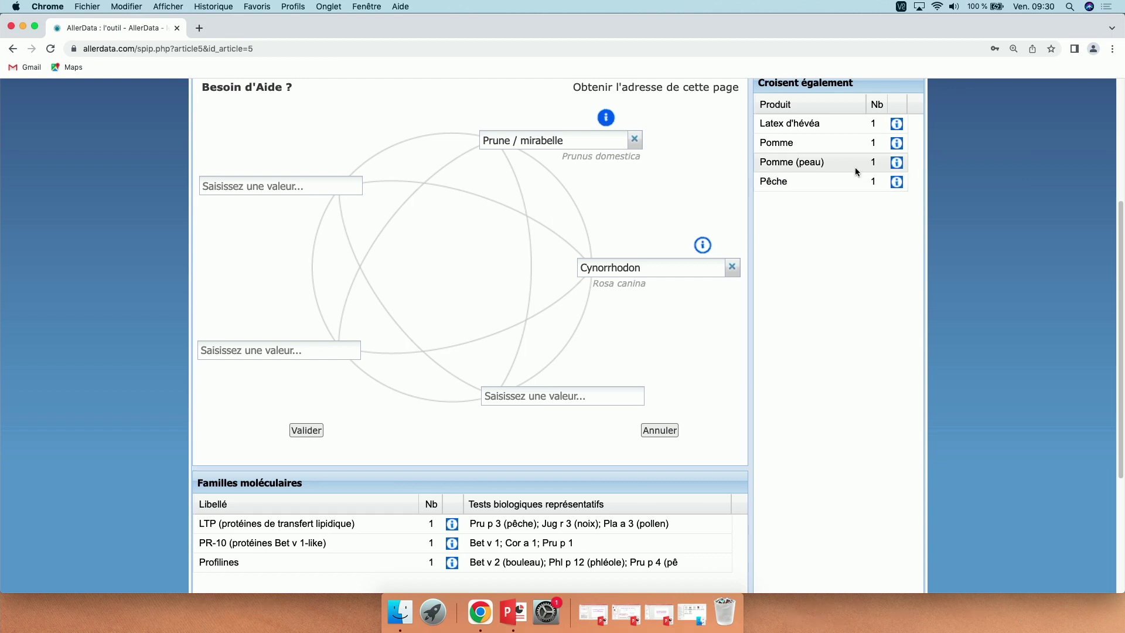
pyautogui.click(897, 182)
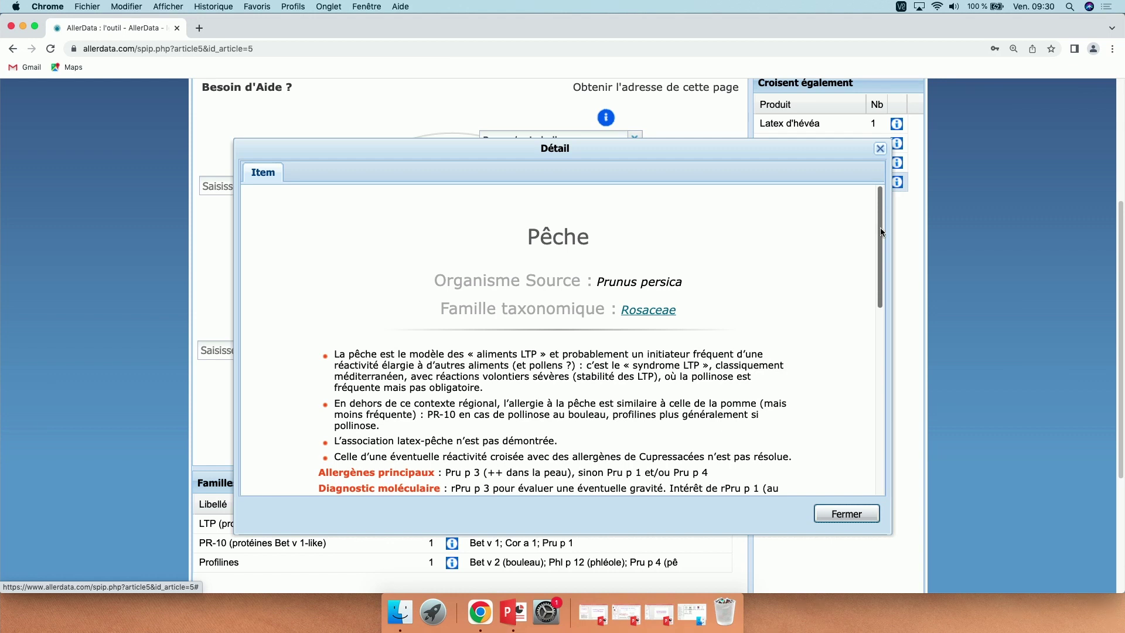
pyautogui.moveTo(880, 227); pyautogui.dragTo(914, 382)
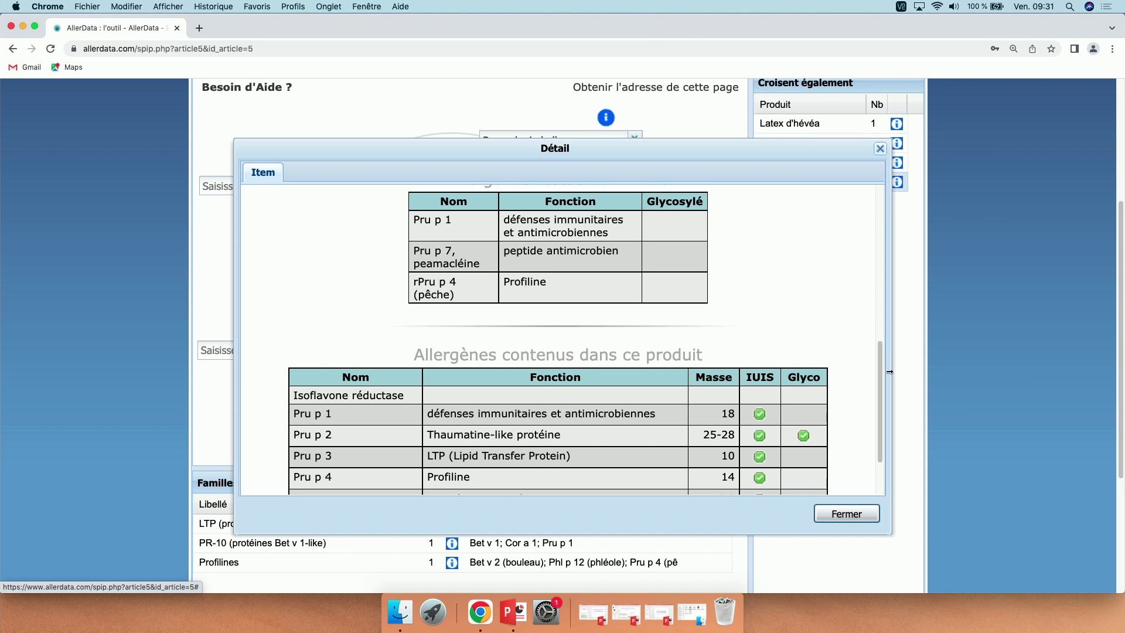
pyautogui.moveTo(881, 371); pyautogui.dragTo(884, 395)
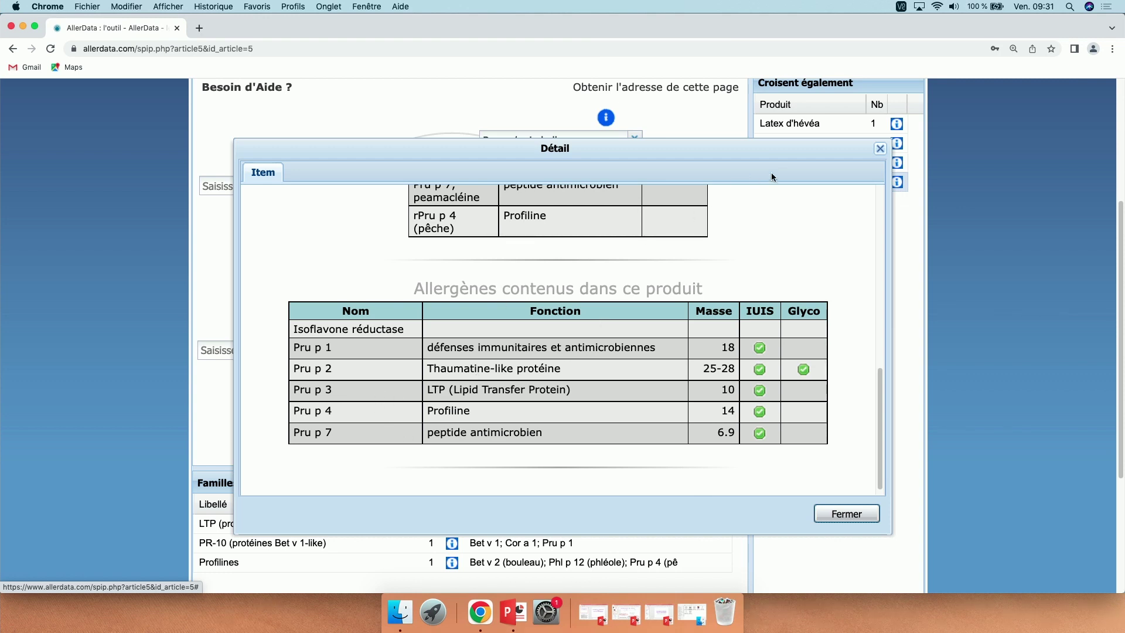
pyautogui.moveTo(882, 388); pyautogui.dragTo(881, 354)
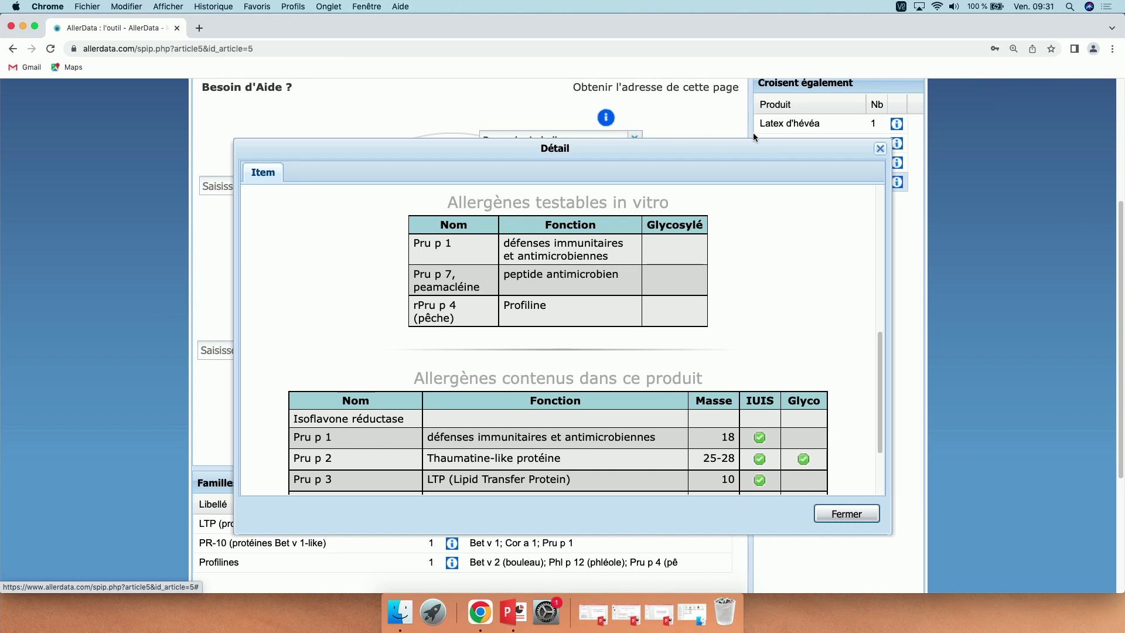
pyautogui.click(881, 150)
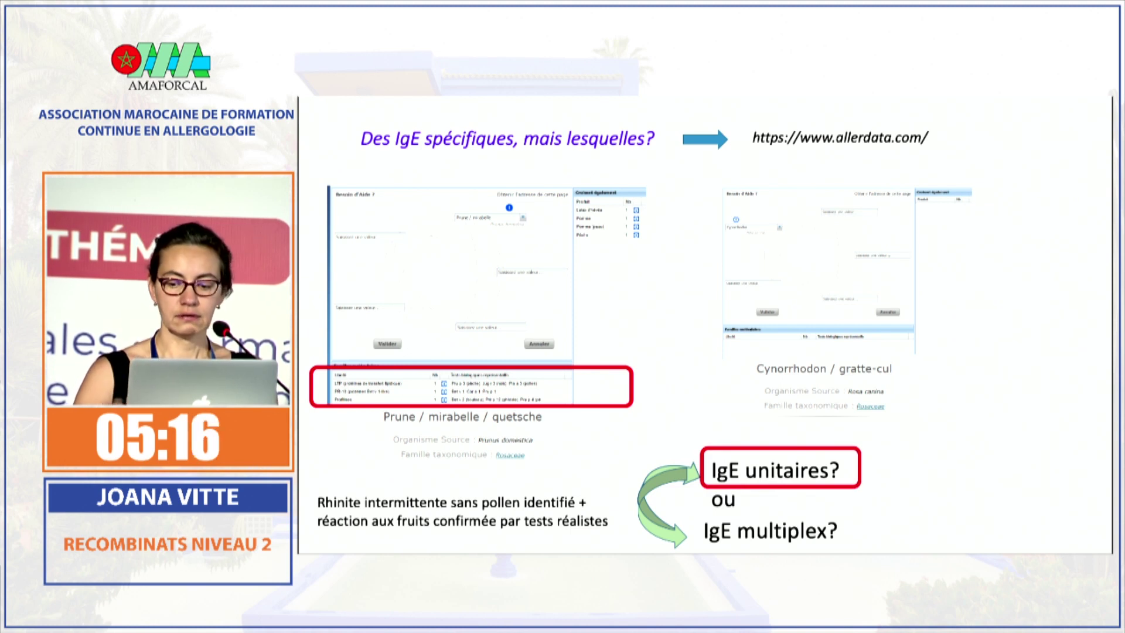
# Step: Advance the slide to show 'moléculaires seuls' versus 'extrait de prune + moléculaires', highlighting the latter
pyautogui.press('Right')
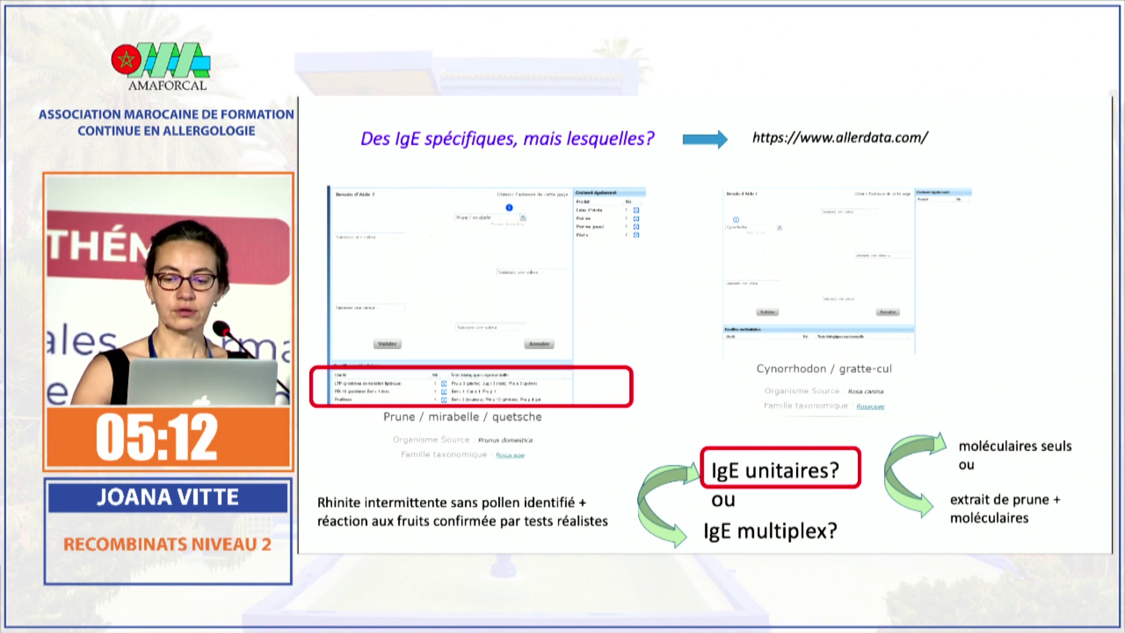
pyautogui.press('Right')
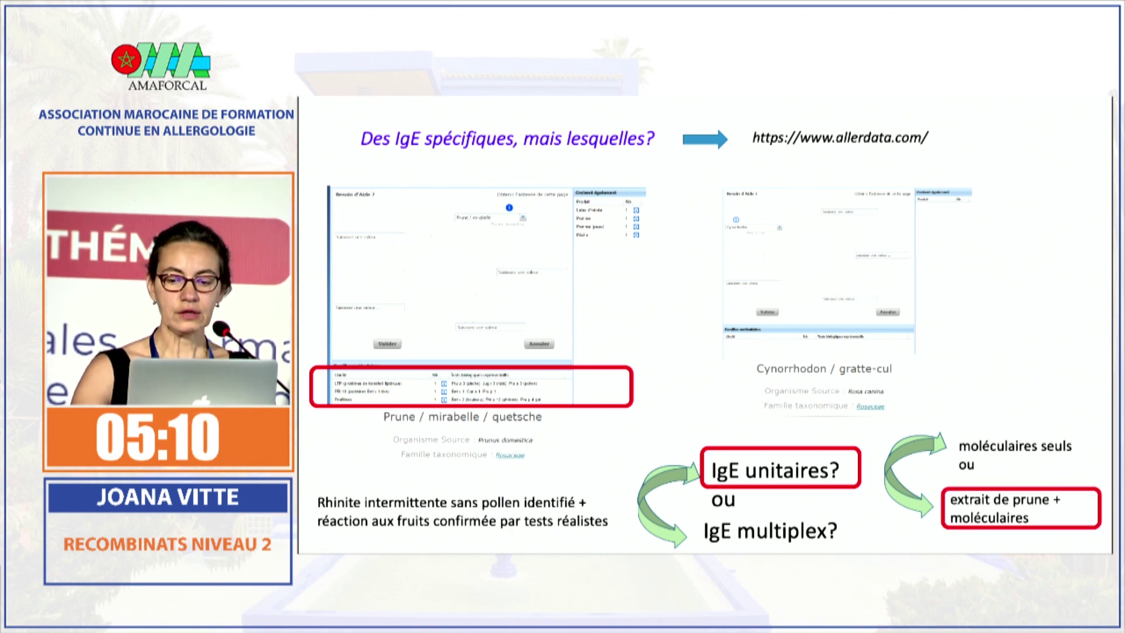